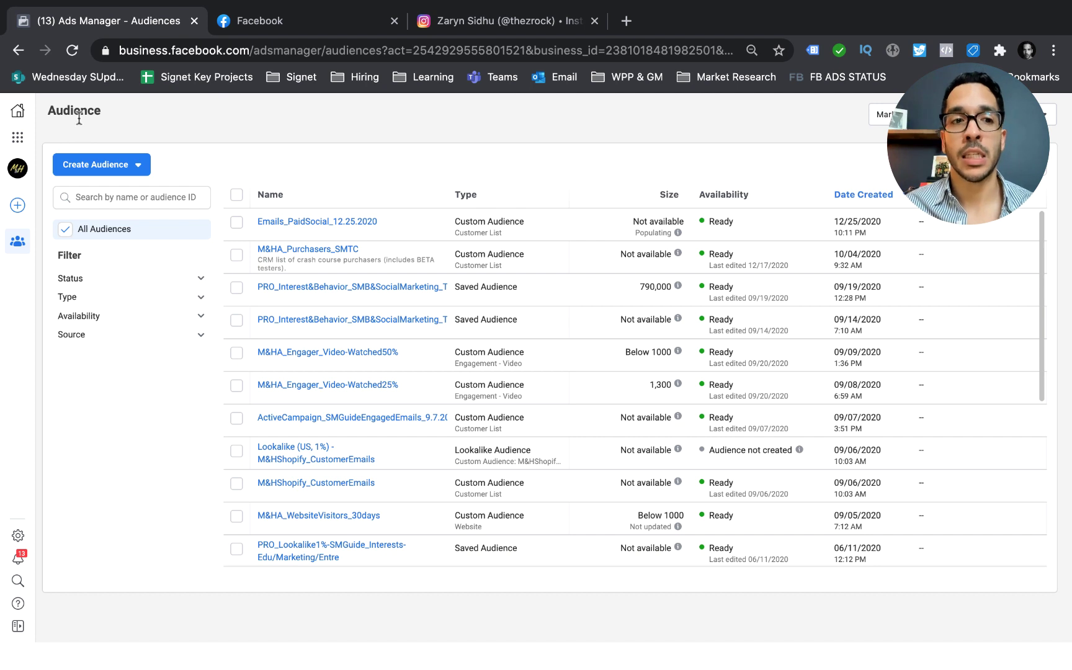
{"action": "left_click", "coordinate": [17, 137]}
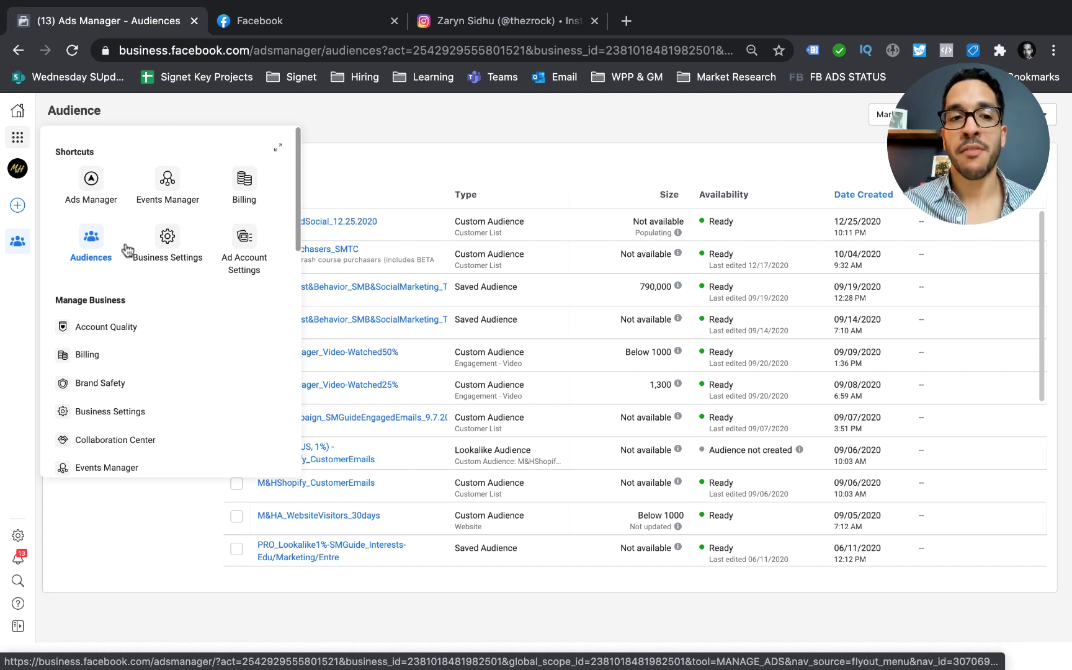
{"action": "scroll", "coordinate": [196, 369], "scroll_direction": "down", "scroll_amount": 3}
{"action": "scroll", "coordinate": [192, 352], "scroll_direction": "down", "scroll_amount": 6}
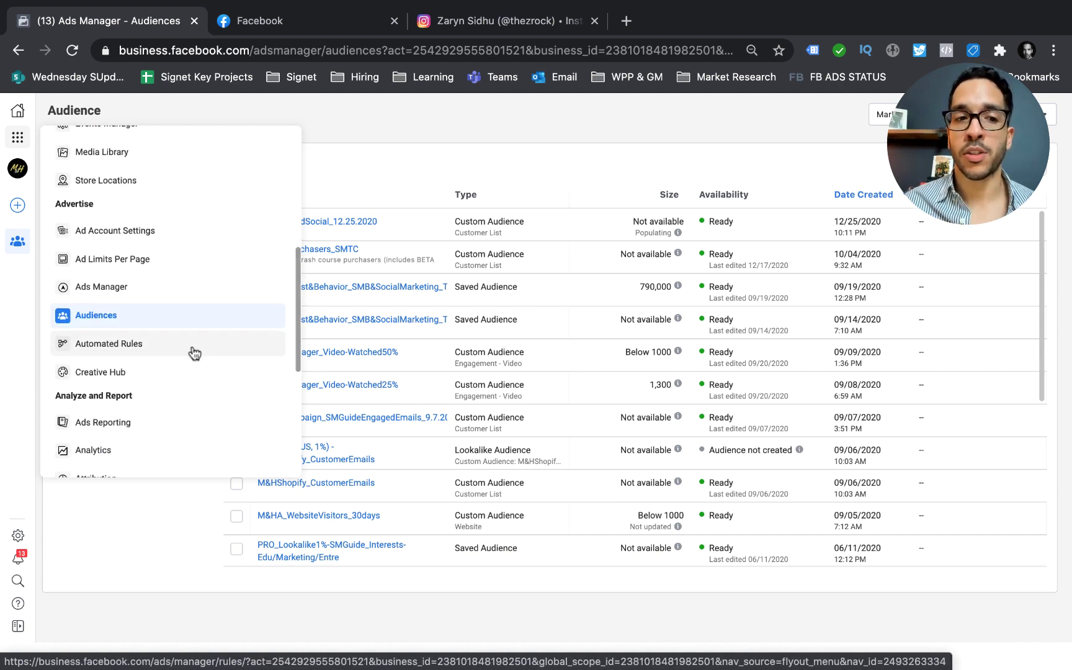
{"action": "scroll", "coordinate": [163, 244], "scroll_direction": "up", "scroll_amount": 6}
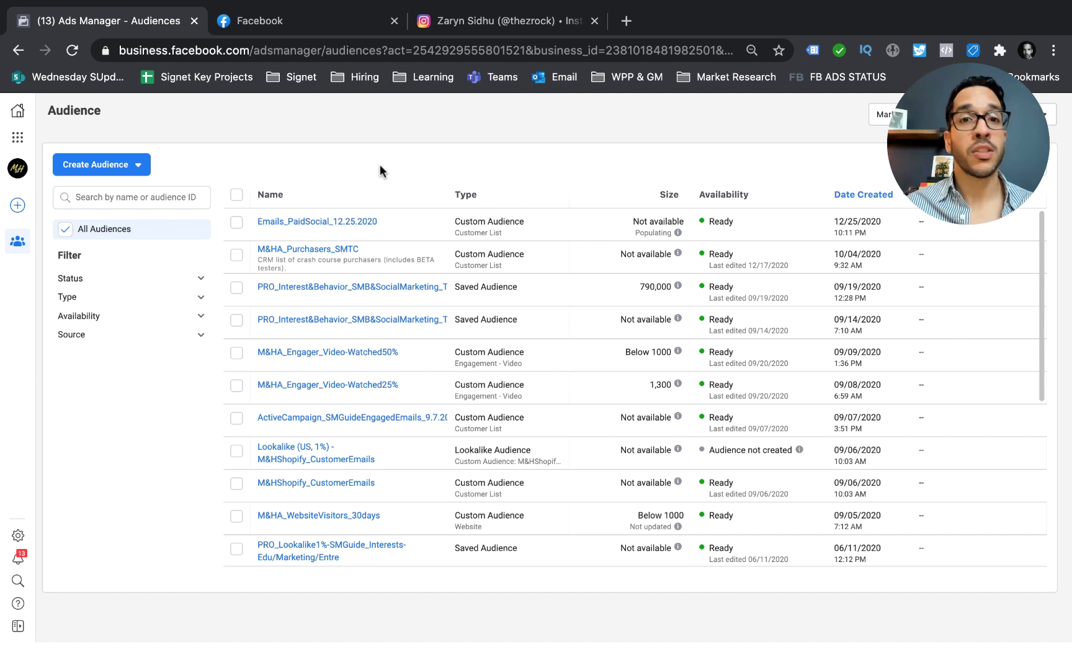
{"action": "left_click", "coordinate": [135, 165]}
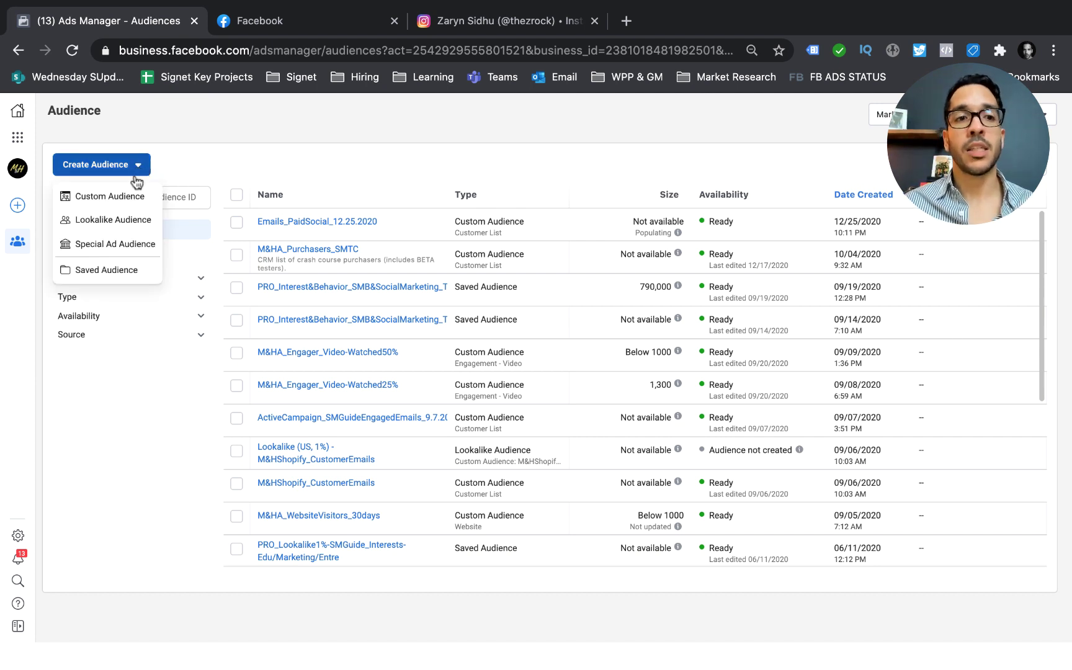
{"action": "left_click", "coordinate": [133, 199]}
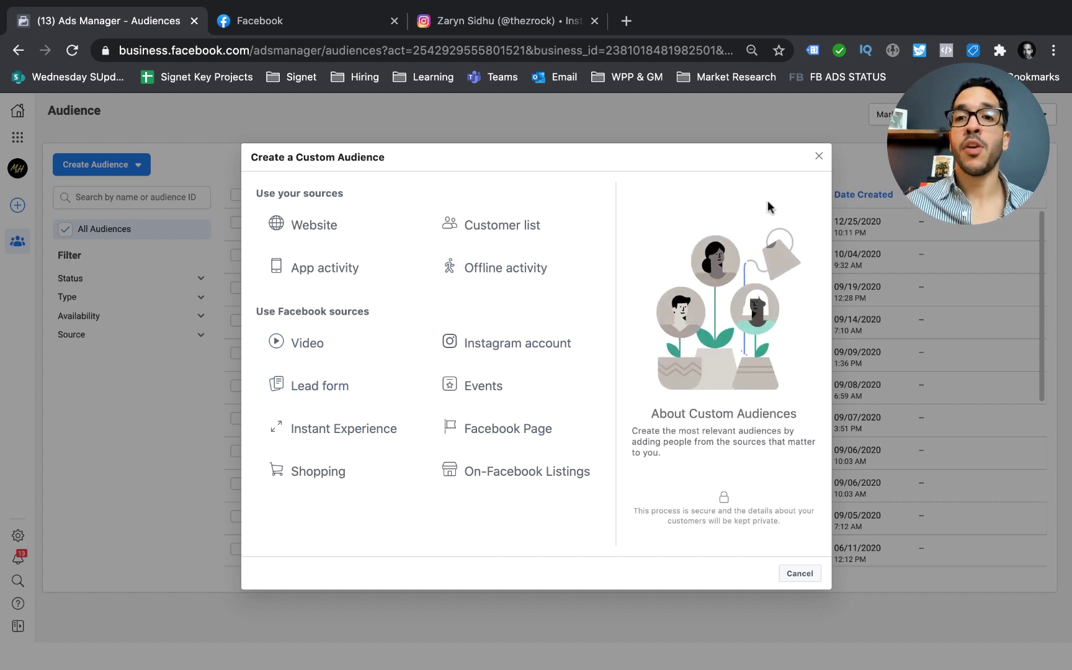
{"action": "left_click", "coordinate": [819, 157]}
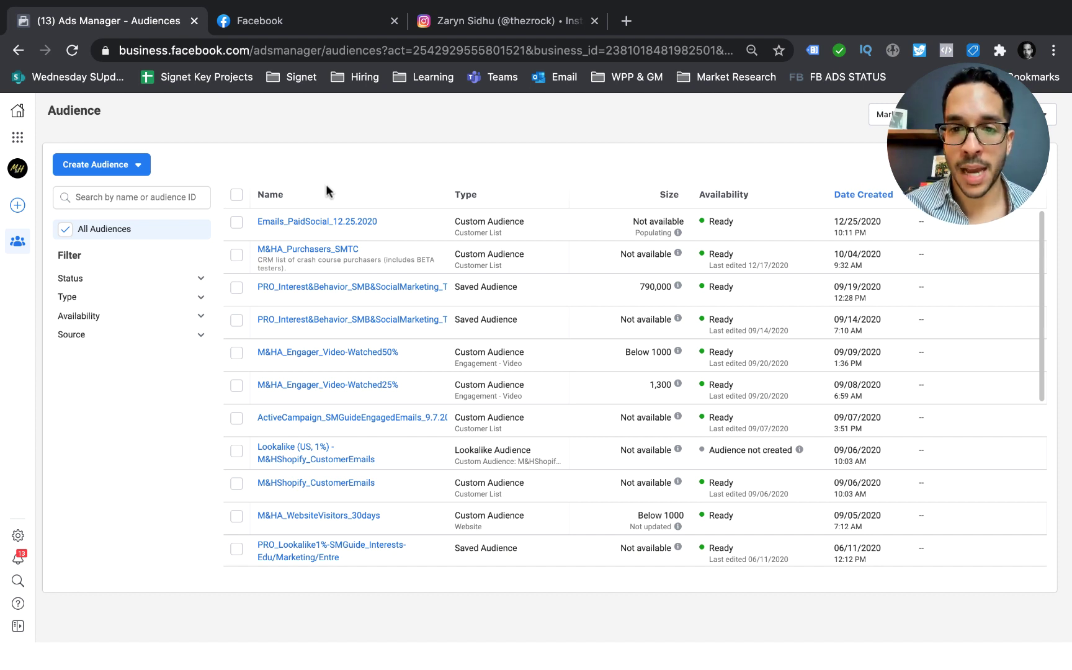
Start a new lookalike audience and choose the custom audience Emails_PaidSocial_12.25.2020 as its source.
{"action": "left_click", "coordinate": [136, 167]}
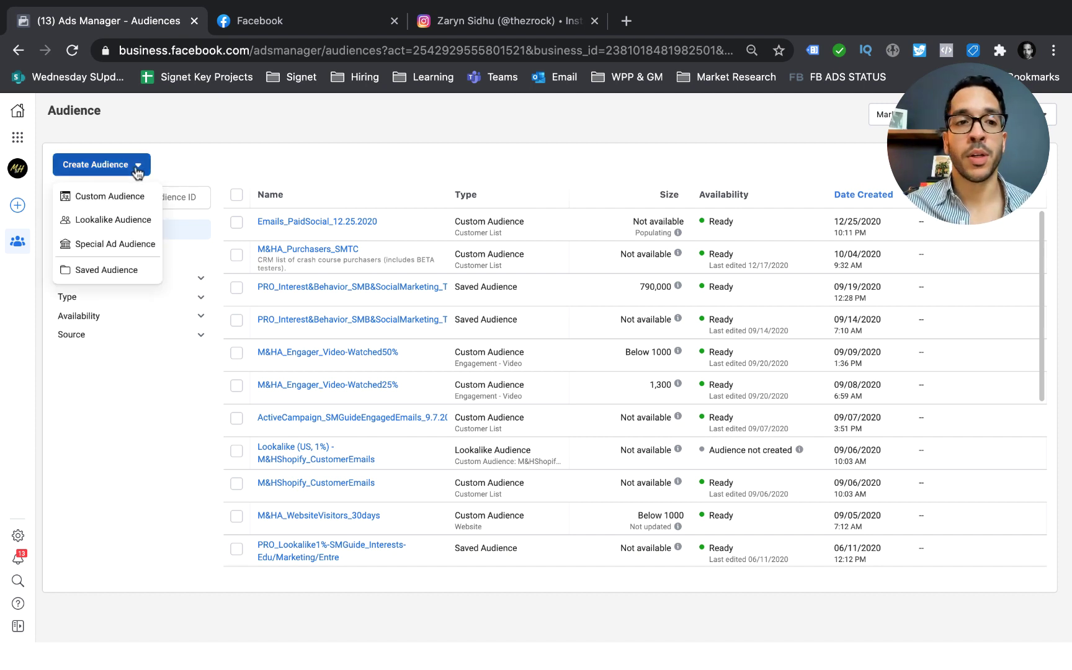
{"action": "left_click", "coordinate": [127, 222]}
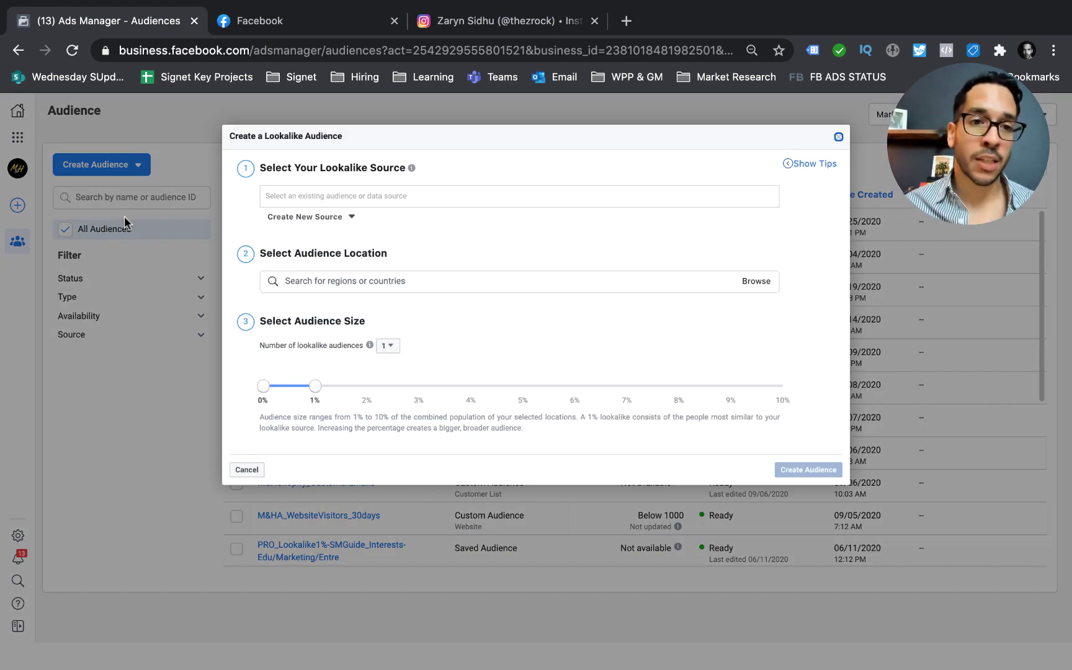
{"action": "left_click", "coordinate": [421, 198]}
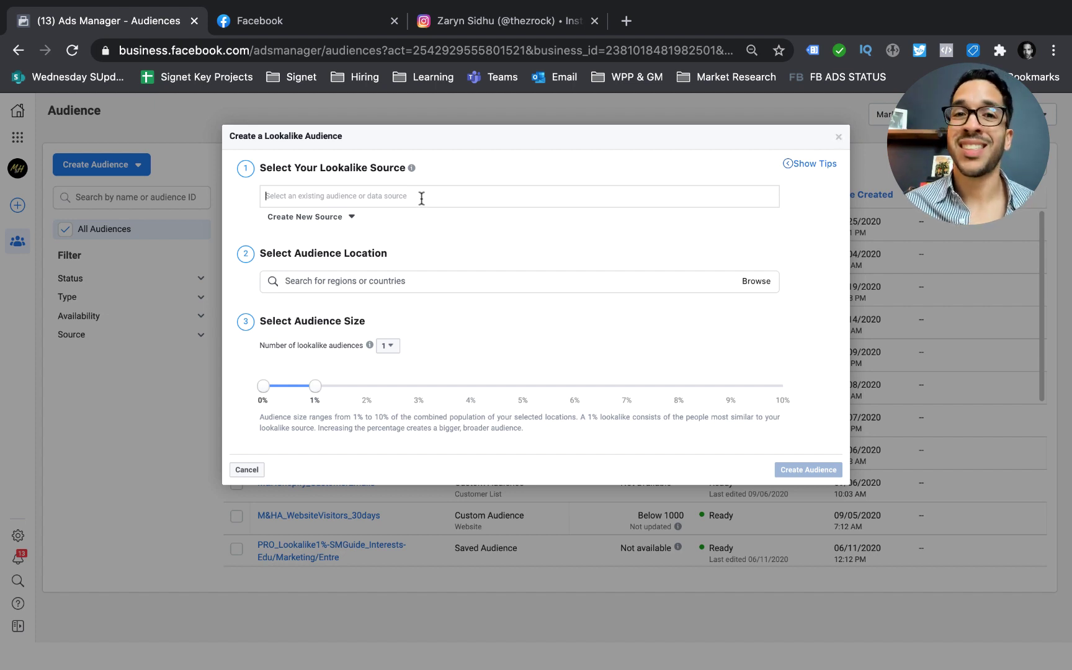
{"action": "left_click", "coordinate": [403, 236]}
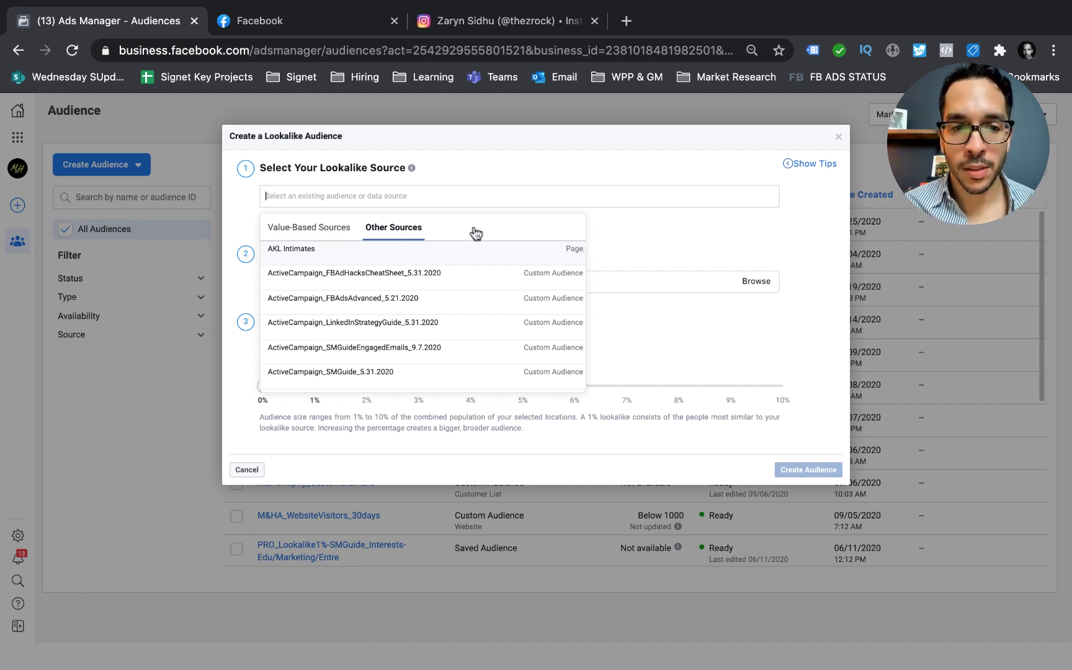
{"action": "scroll", "coordinate": [464, 333], "scroll_direction": "down", "scroll_amount": 3}
{"action": "scroll", "coordinate": [459, 333], "scroll_direction": "up", "scroll_amount": 1}
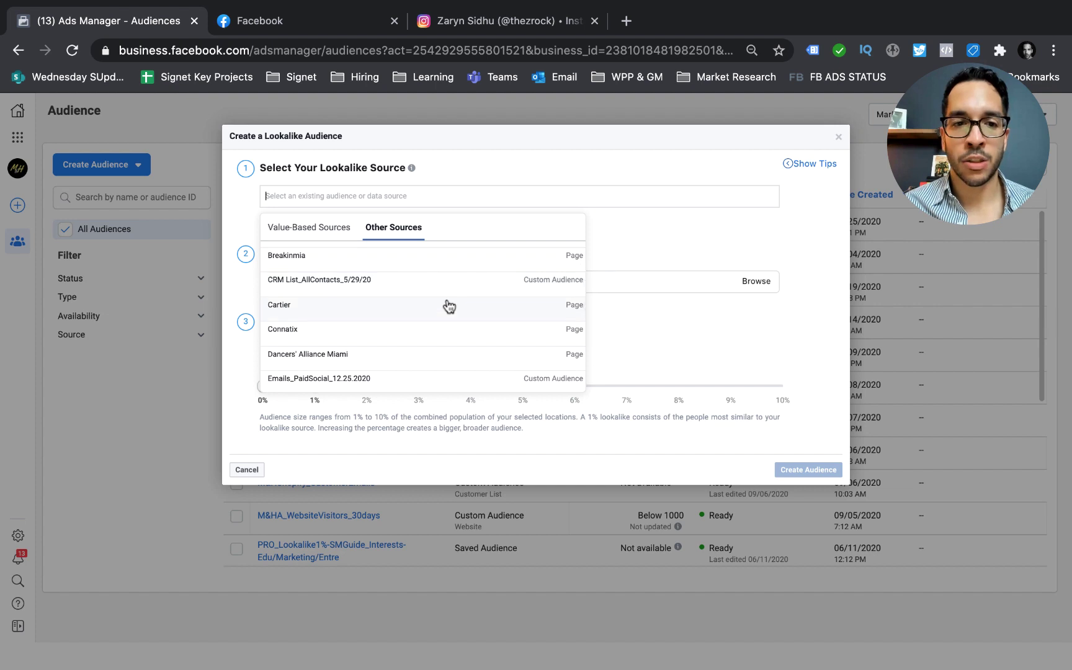
{"action": "type", "text": "email"}
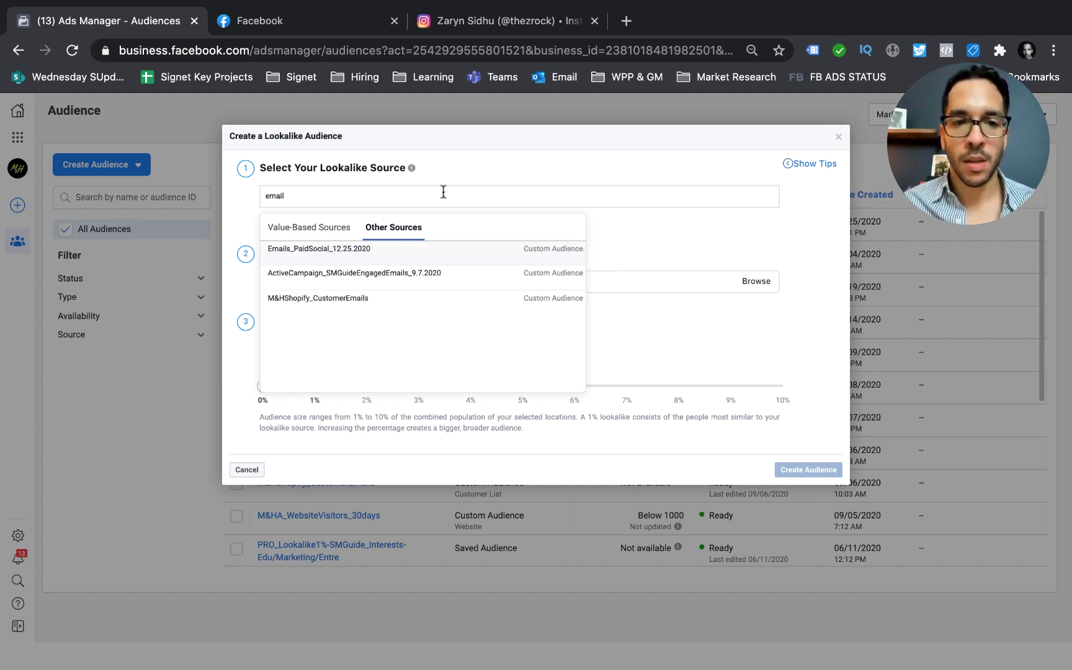
{"action": "left_click", "coordinate": [355, 251]}
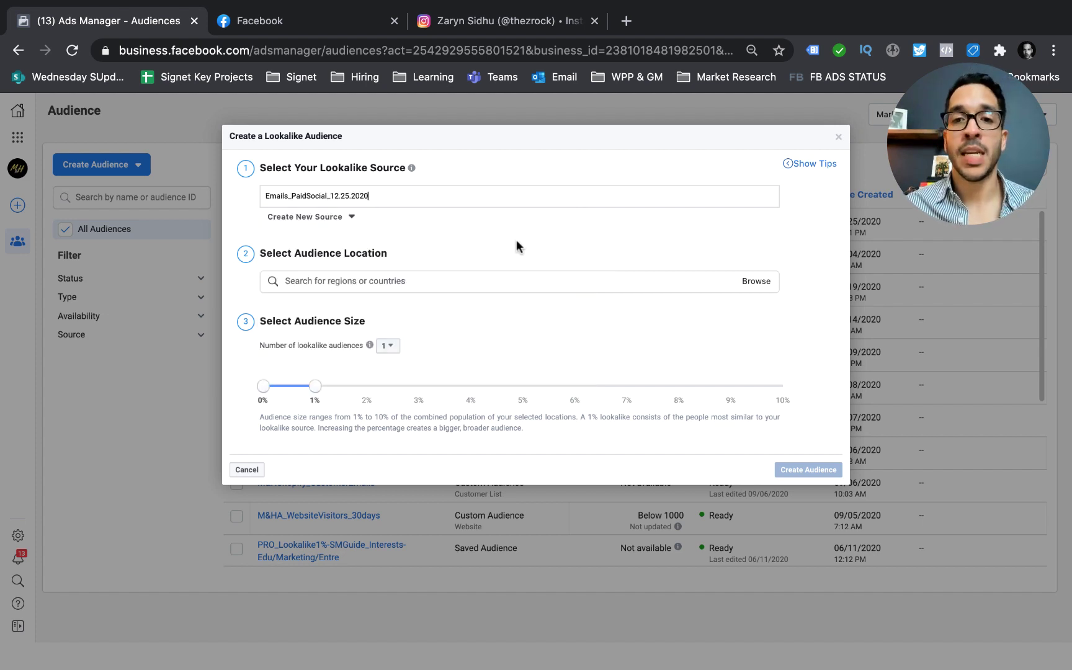
Set the lookalike audience's location to United States.
{"action": "left_click", "coordinate": [753, 282]}
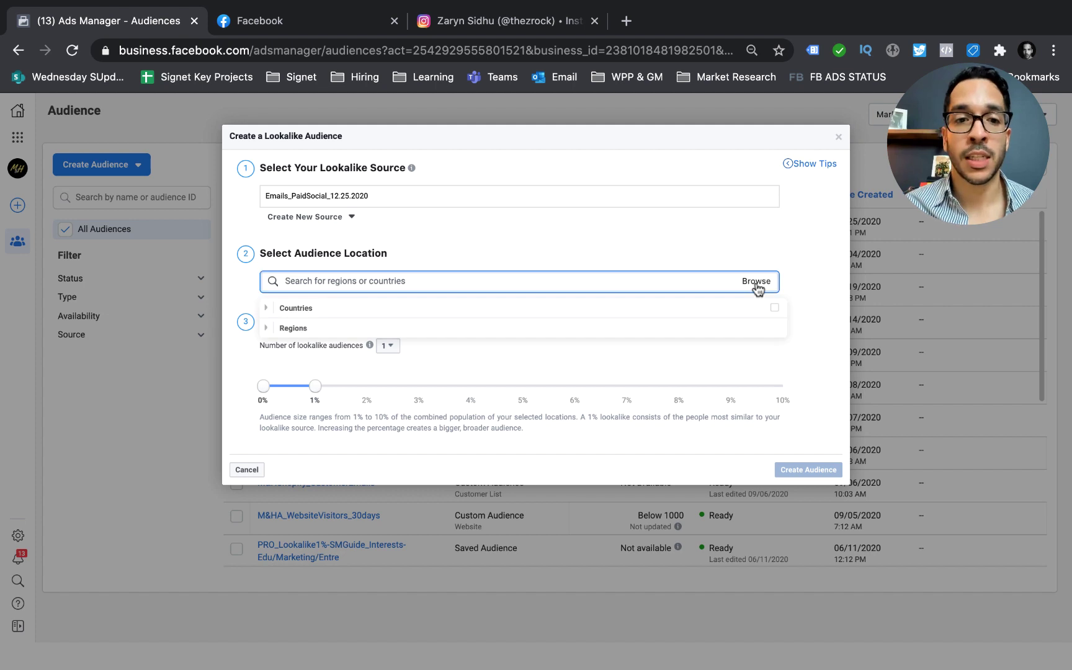
{"action": "left_click", "coordinate": [409, 282]}
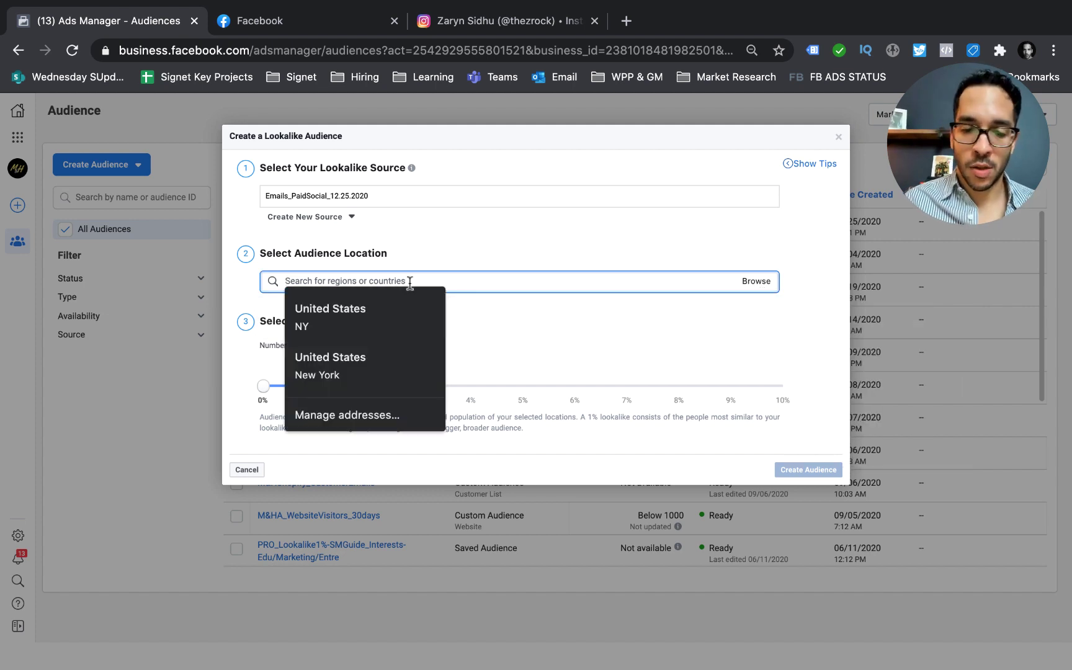
{"action": "type", "text": "un"}
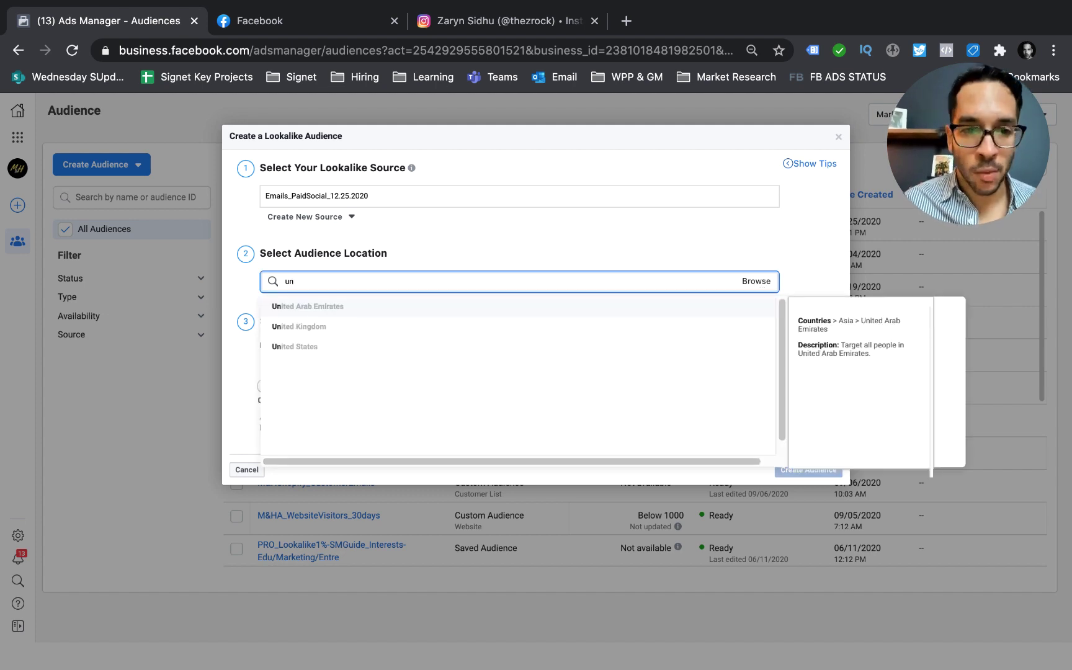
{"action": "type", "text": "o"}
{"action": "key", "text": "BackSpace"}
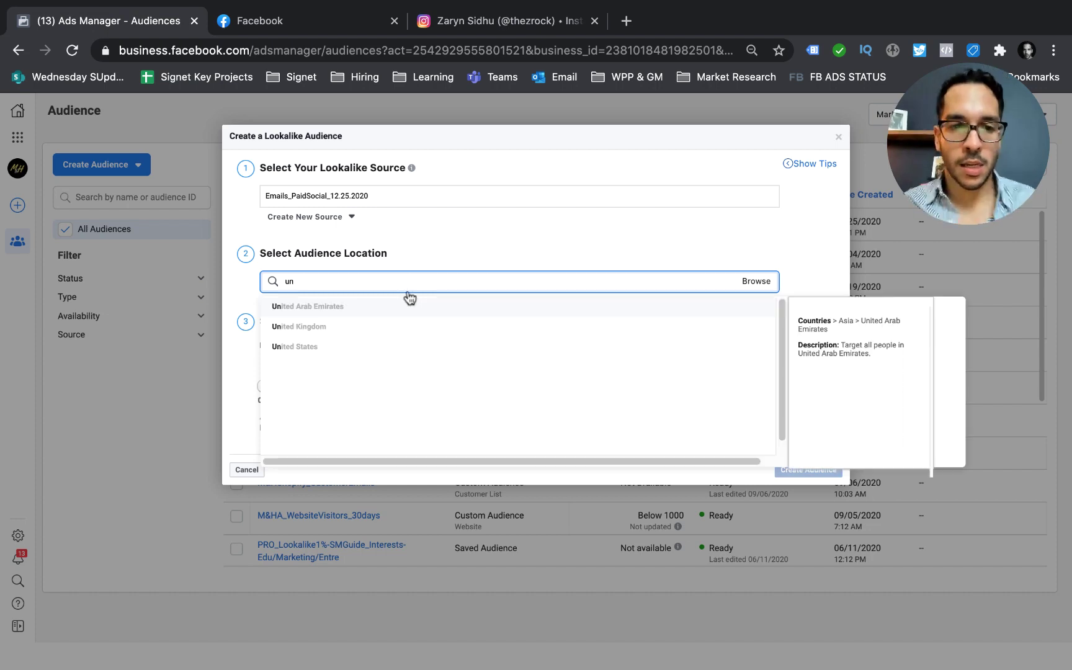
{"action": "left_click", "coordinate": [323, 347]}
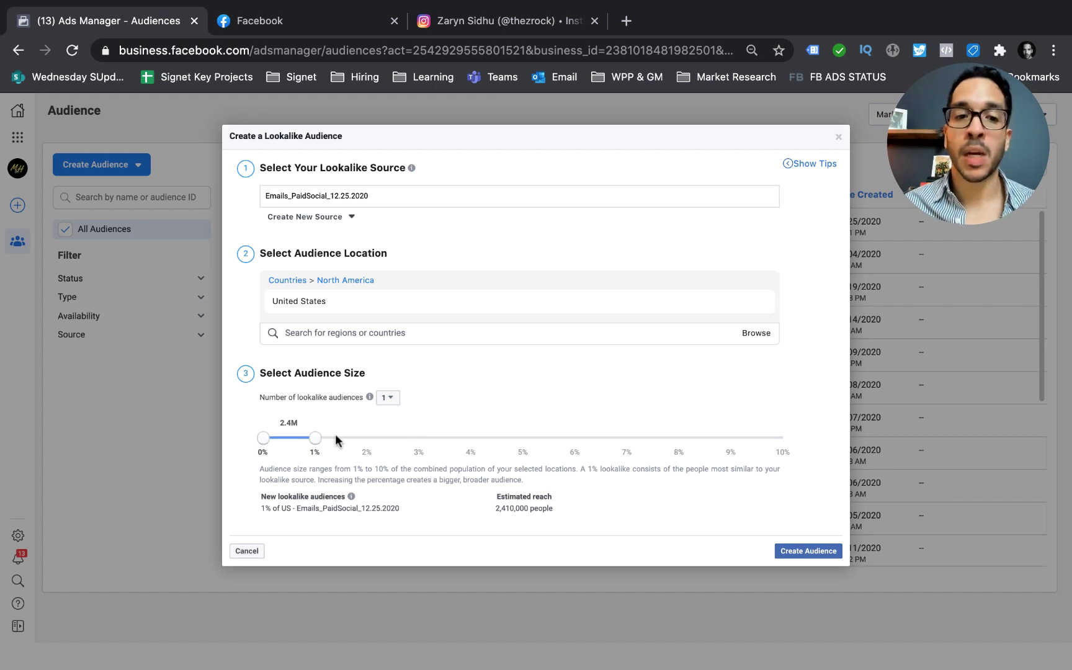
Try widening the lookalike audience size to 10% and return it to 1%.
{"action": "mouse_move", "coordinate": [314, 438]}
{"action": "left_mouse_down"}
{"action": "mouse_move", "coordinate": [782, 441]}
{"action": "mouse_move", "coordinate": [303, 444]}
{"action": "left_mouse_up"}
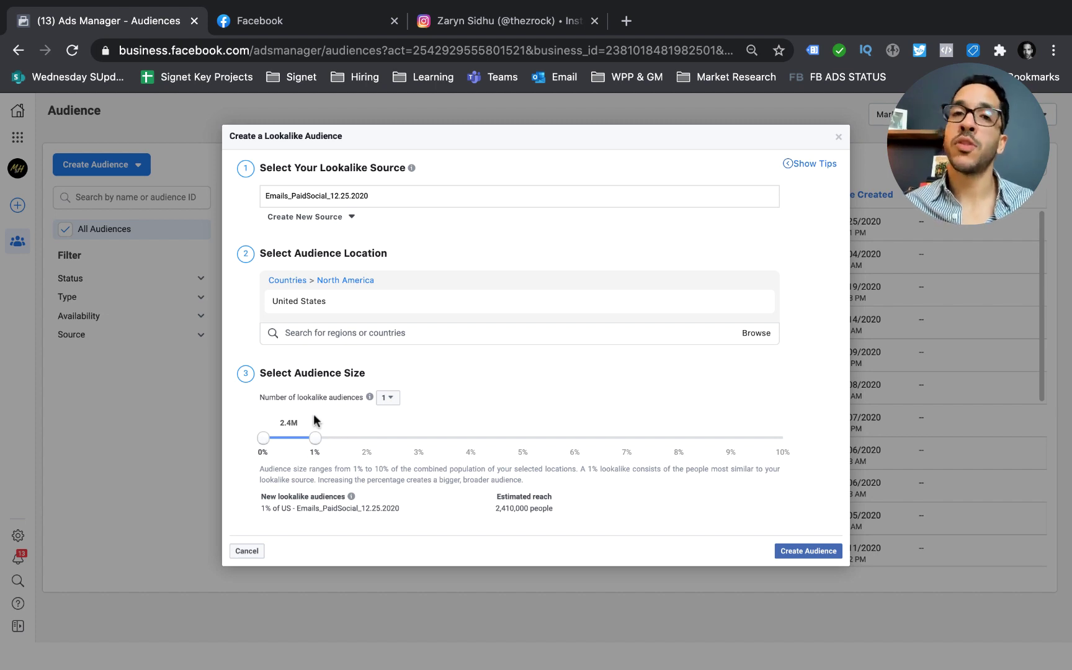
{"action": "left_click_drag", "start_coordinate": [315, 438], "coordinate": [341, 438]}
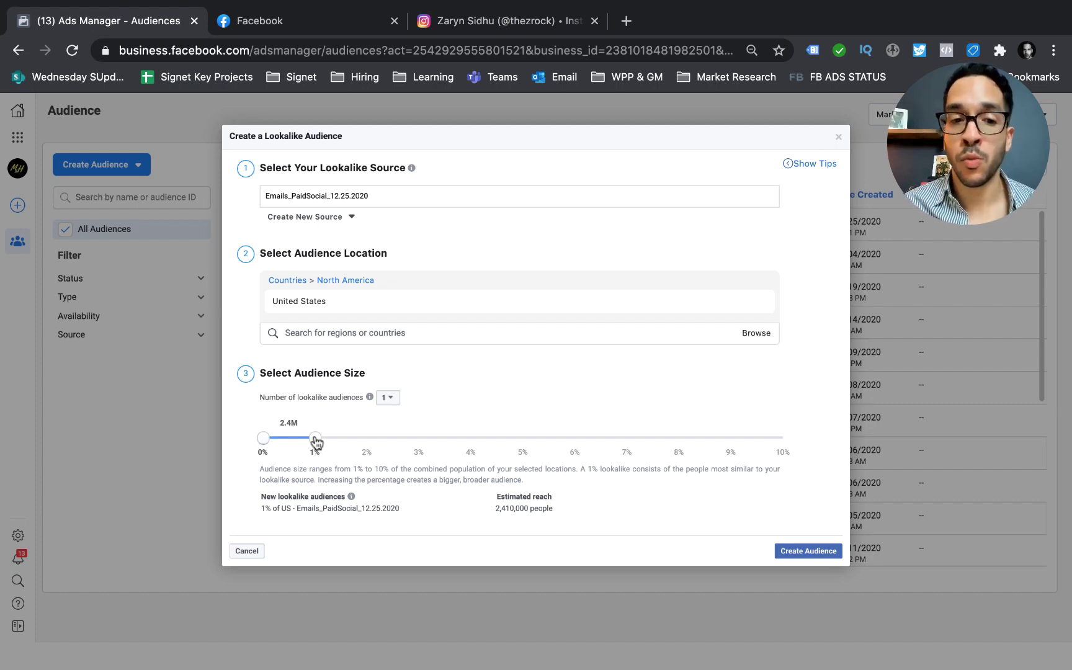
{"action": "left_click_drag", "start_coordinate": [315, 442], "coordinate": [772, 434]}
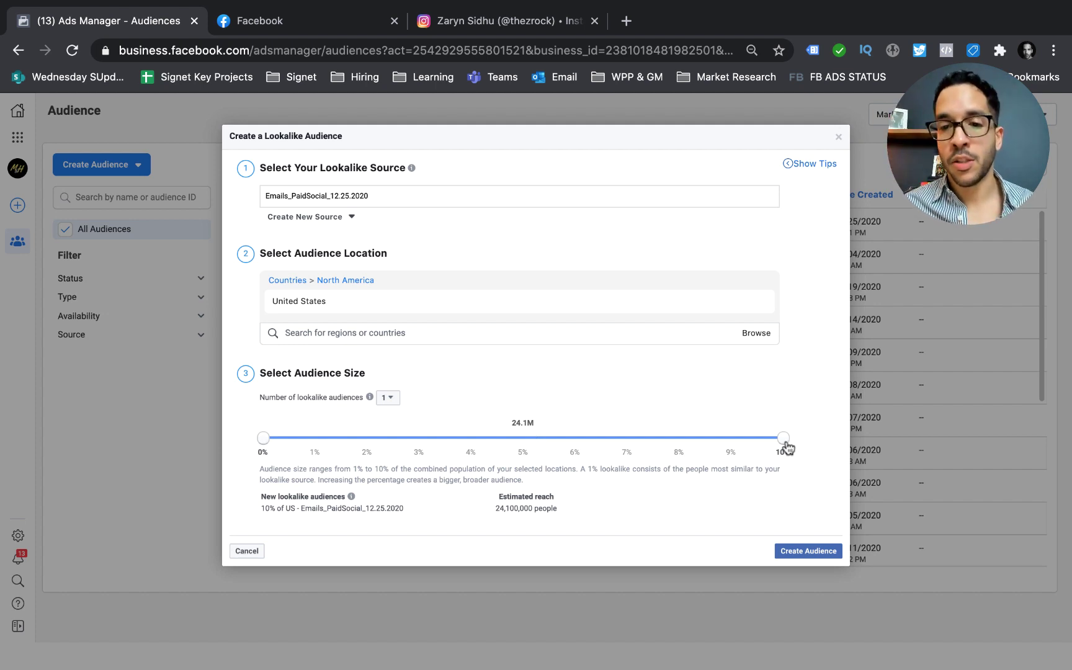
{"action": "left_click_drag", "start_coordinate": [782, 438], "coordinate": [323, 439]}
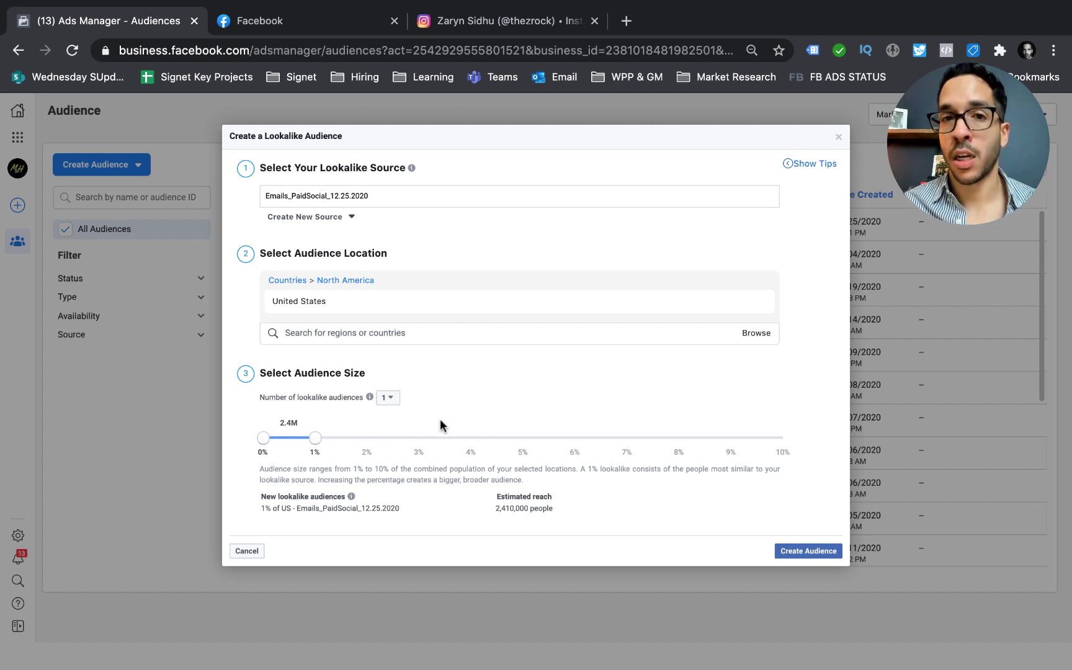
Set the number of lookalike audiences to 3, split at 1%, 2% and 3%, and create them.
{"action": "left_click", "coordinate": [393, 401]}
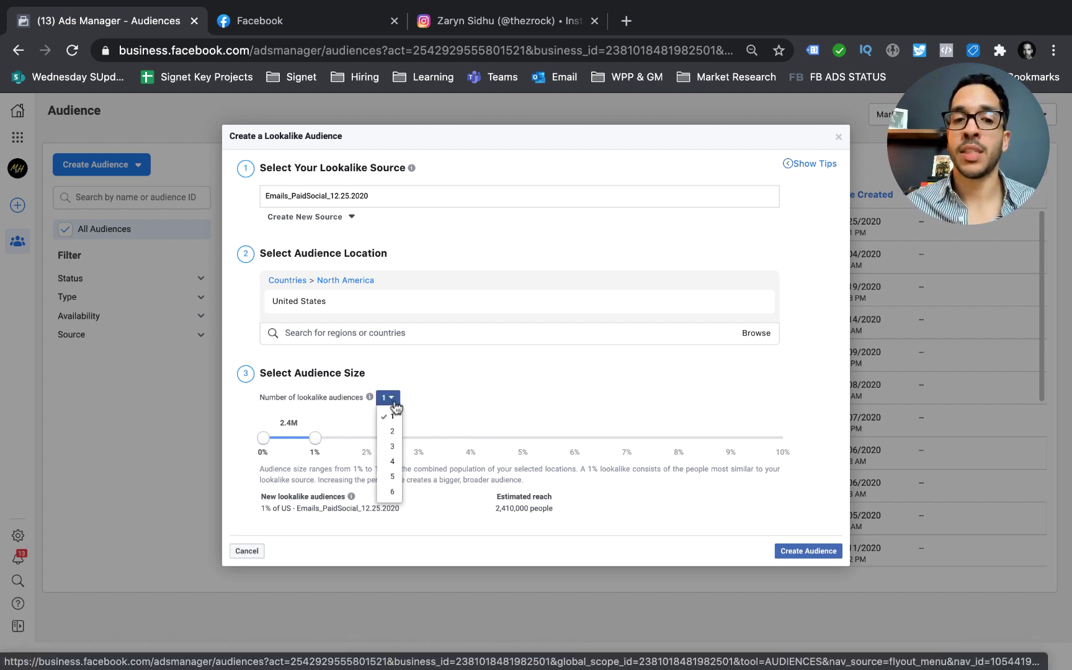
{"action": "left_click", "coordinate": [393, 445]}
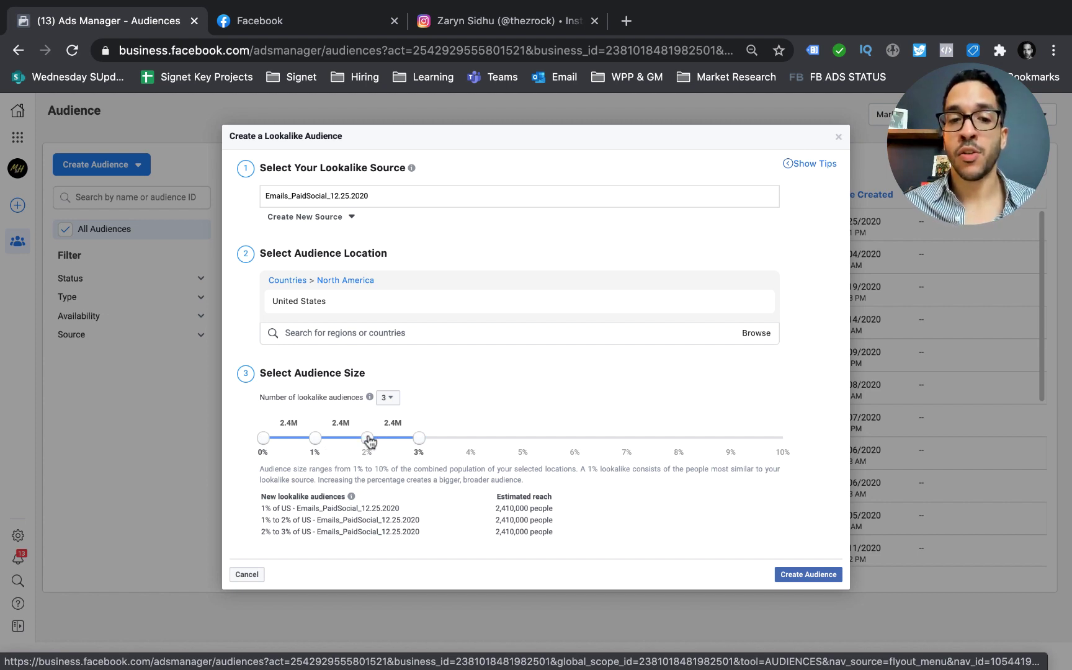
{"action": "left_click_drag", "start_coordinate": [417, 439], "coordinate": [574, 442]}
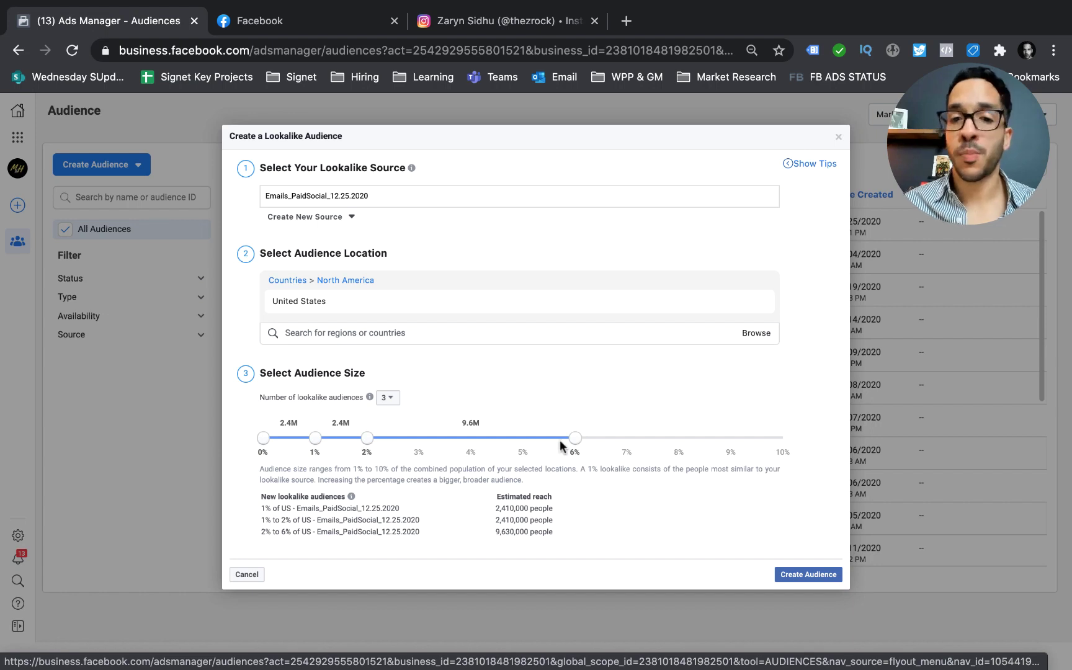
{"action": "left_click_drag", "start_coordinate": [572, 440], "coordinate": [426, 442]}
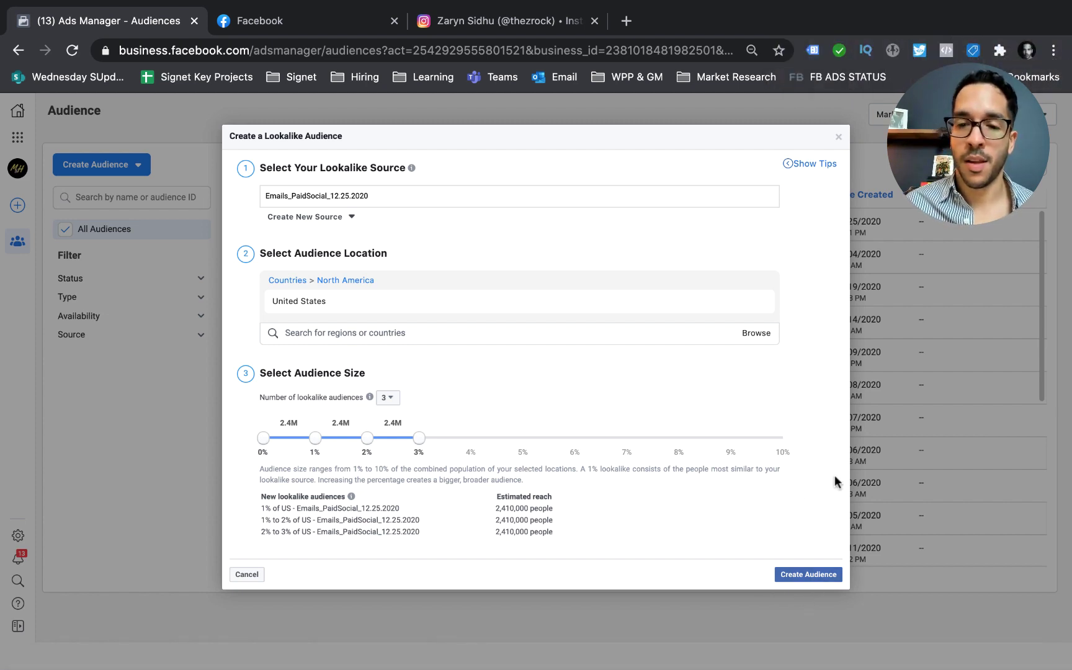
{"action": "left_click", "coordinate": [799, 573]}
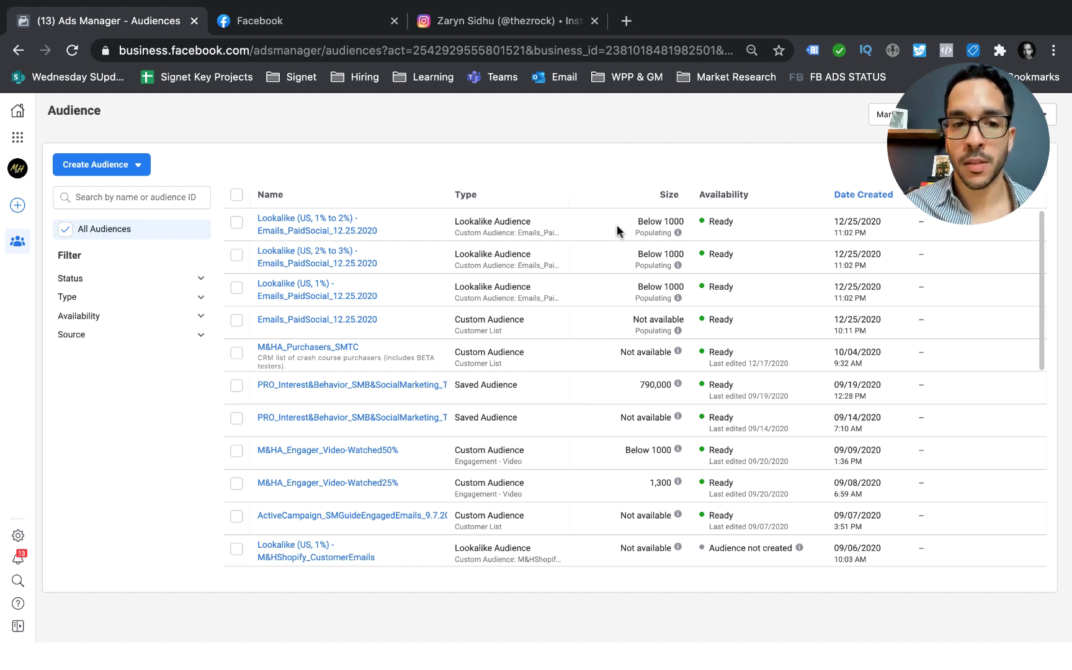
{"action": "mouse_move", "coordinate": [329, 290]}
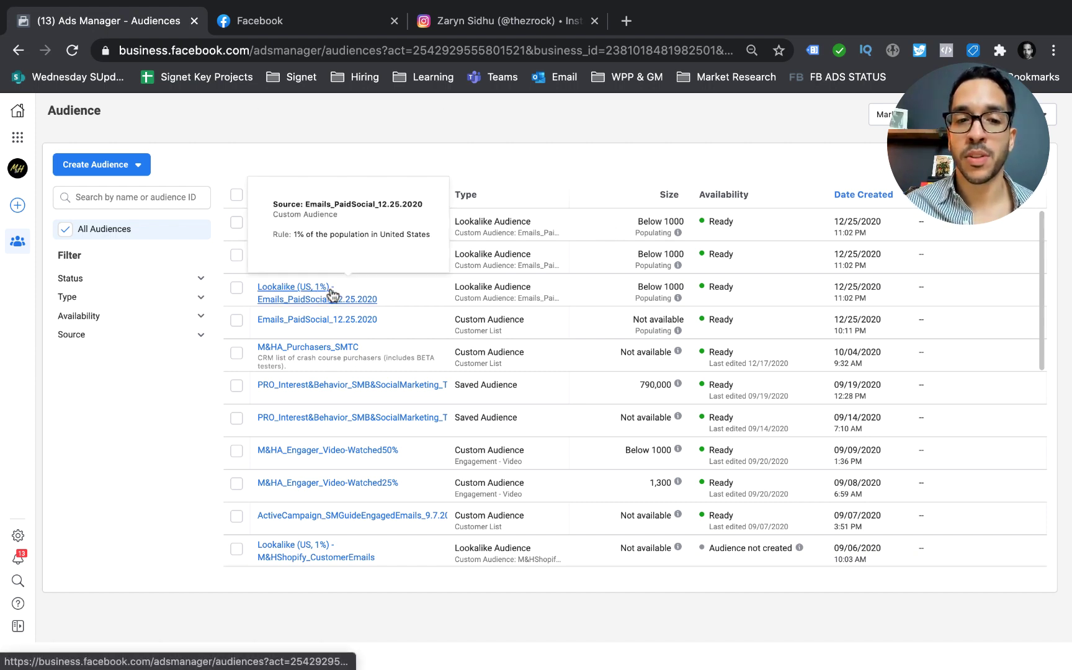
{"action": "mouse_move", "coordinate": [350, 265]}
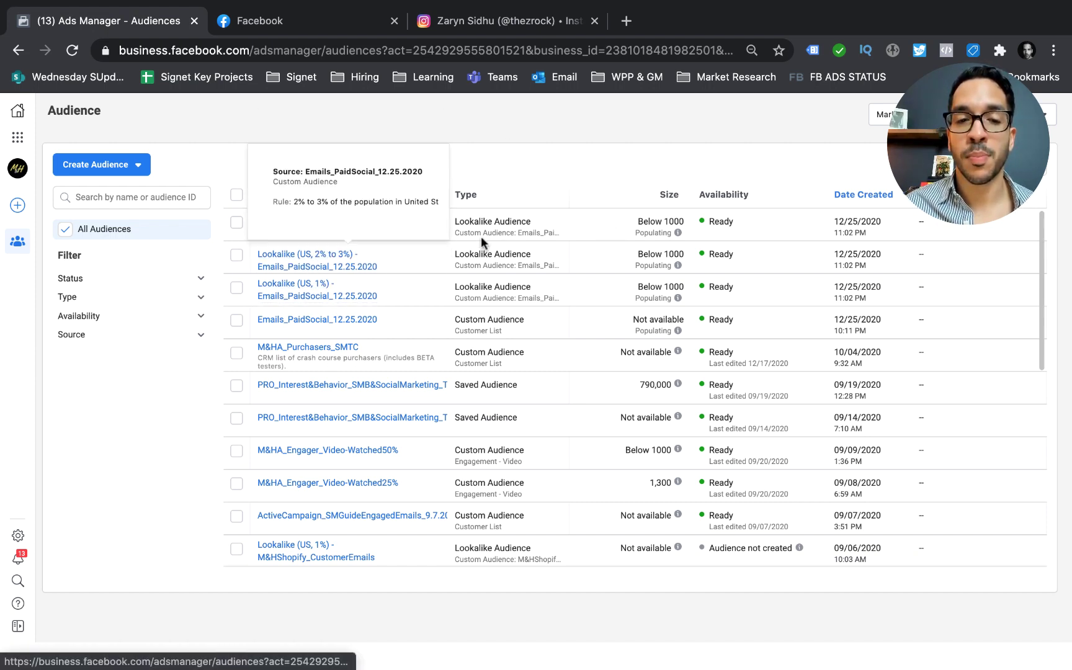